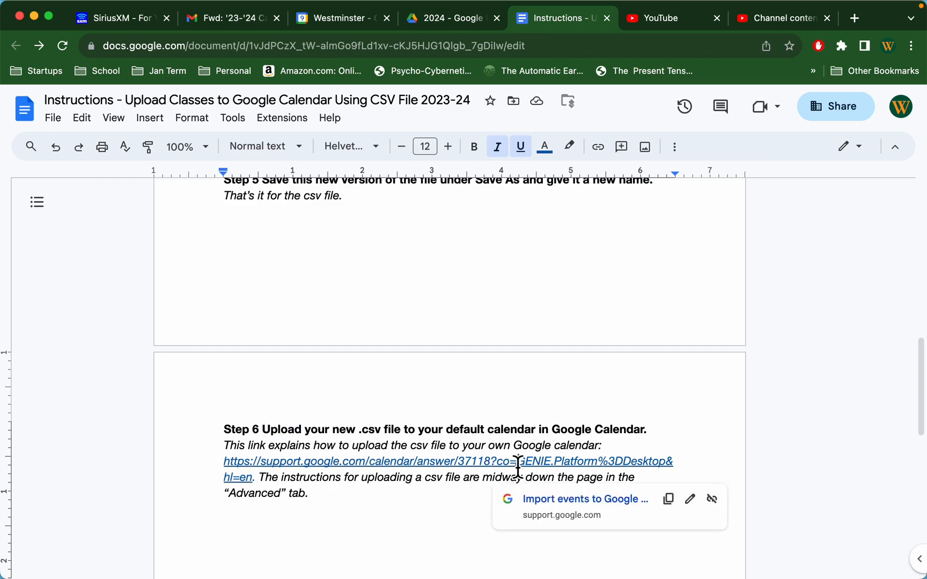
Step: Open the linked Google Calendar help page on importing events and skim its import instructions
click(540, 500)
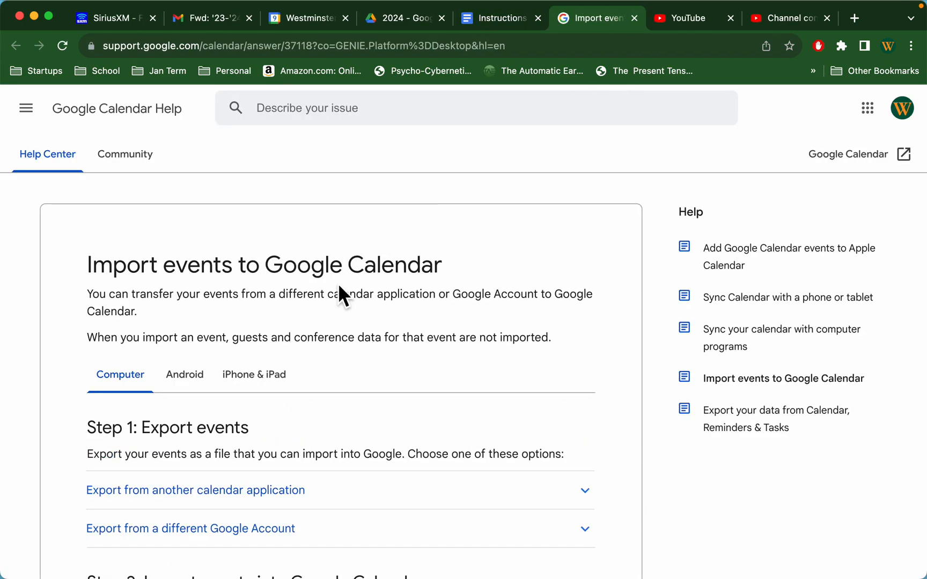
scroll(338, 294, down, 10)
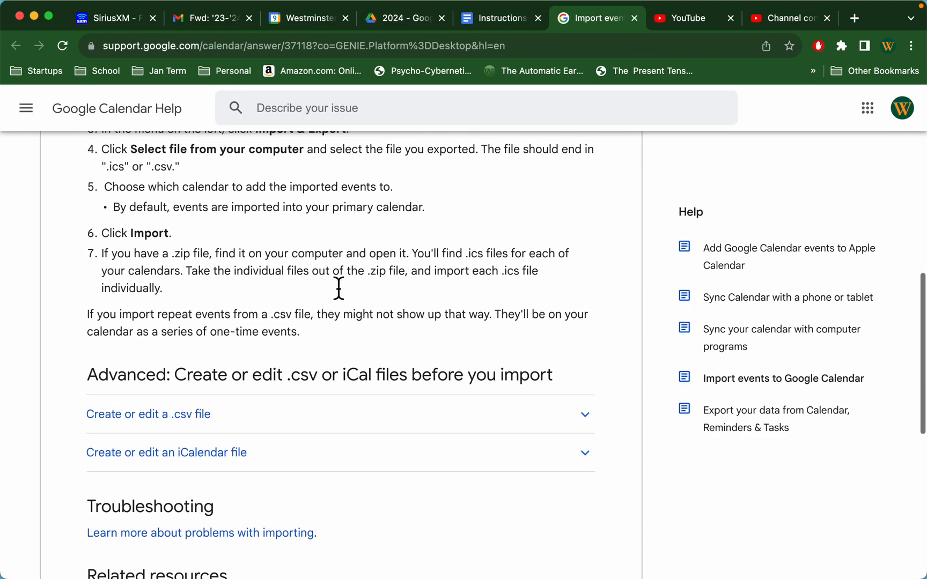
scroll(338, 289, up, 12)
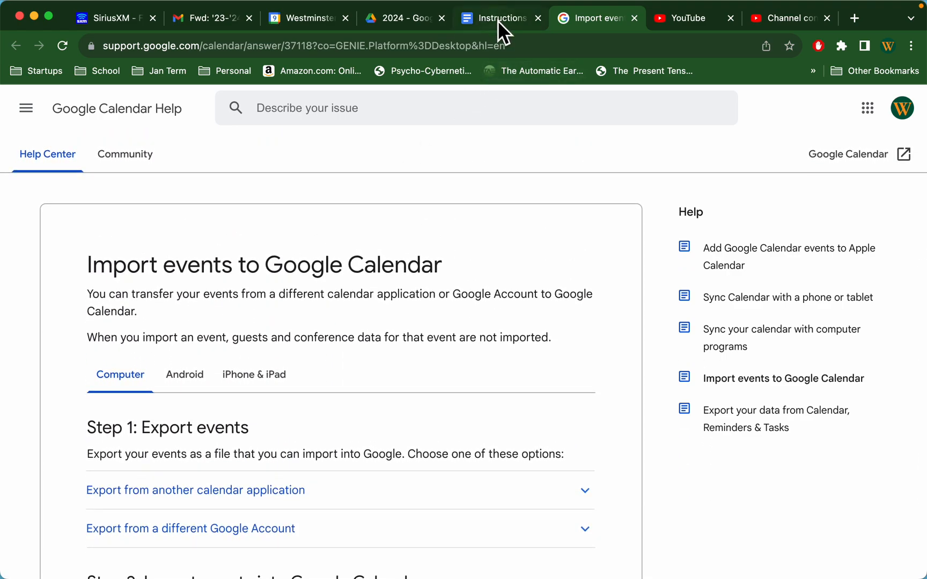
Step: In Google Calendar, hide the US Faculty Calendar and briefly display the owner's work calendar before hiding it again
click(312, 26)
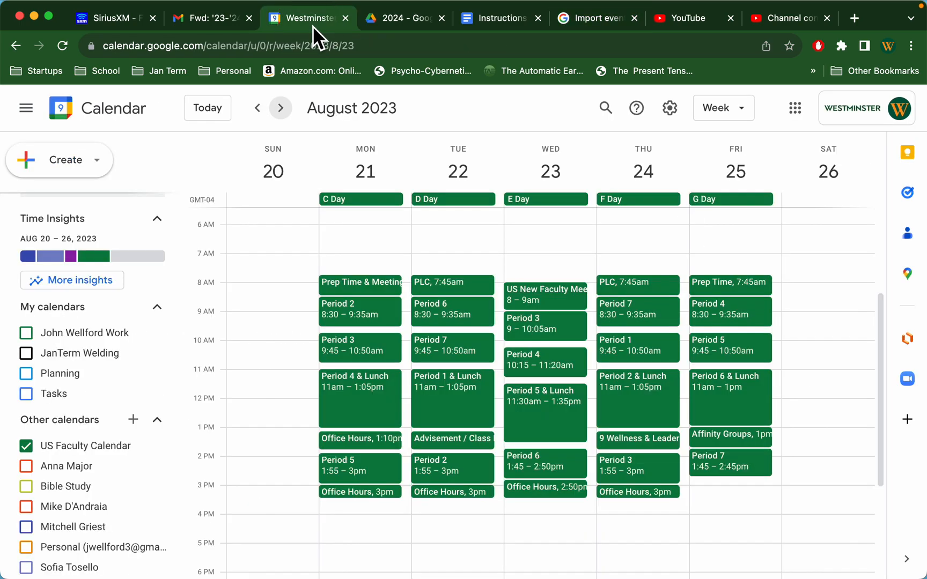
click(27, 445)
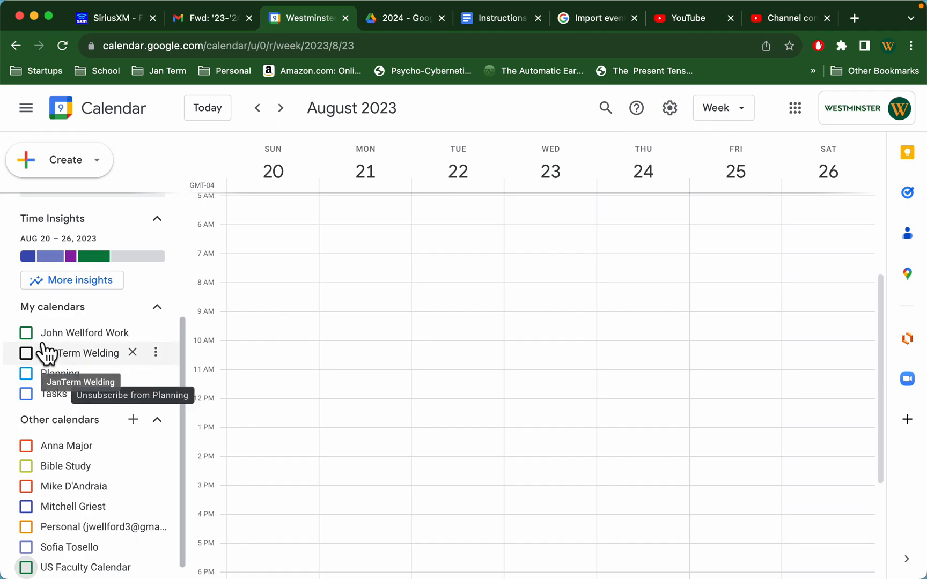
click(26, 333)
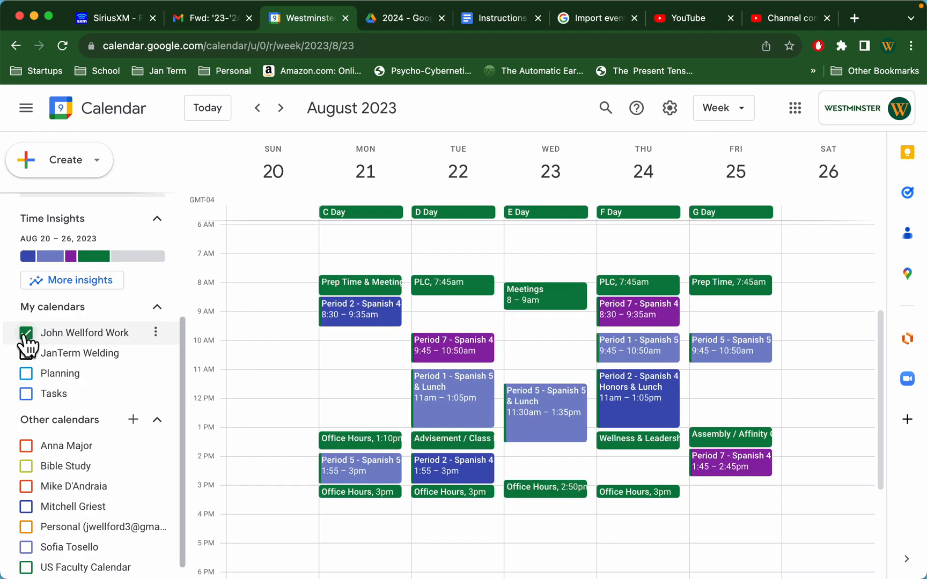
click(27, 333)
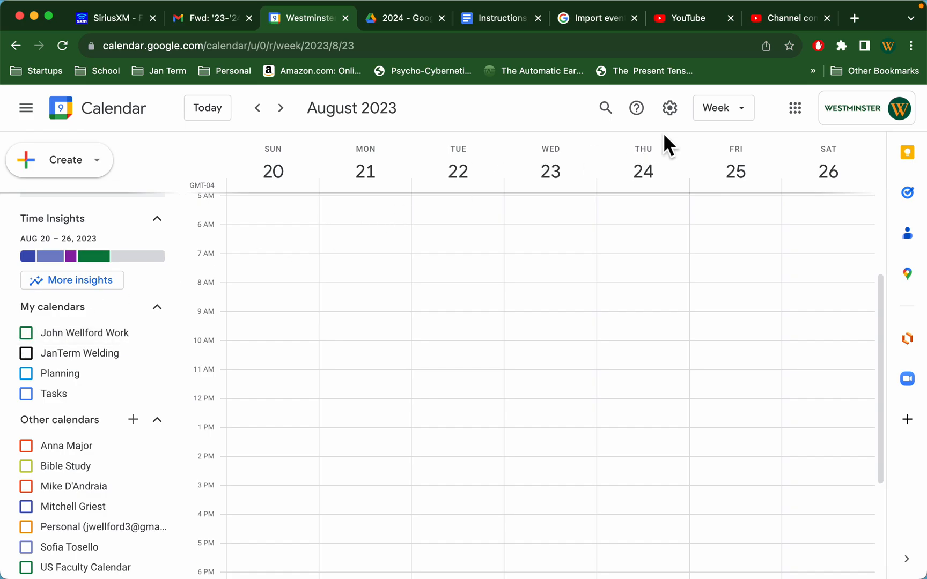
Step: Create a new calendar named "test" from the calendar settings
click(669, 110)
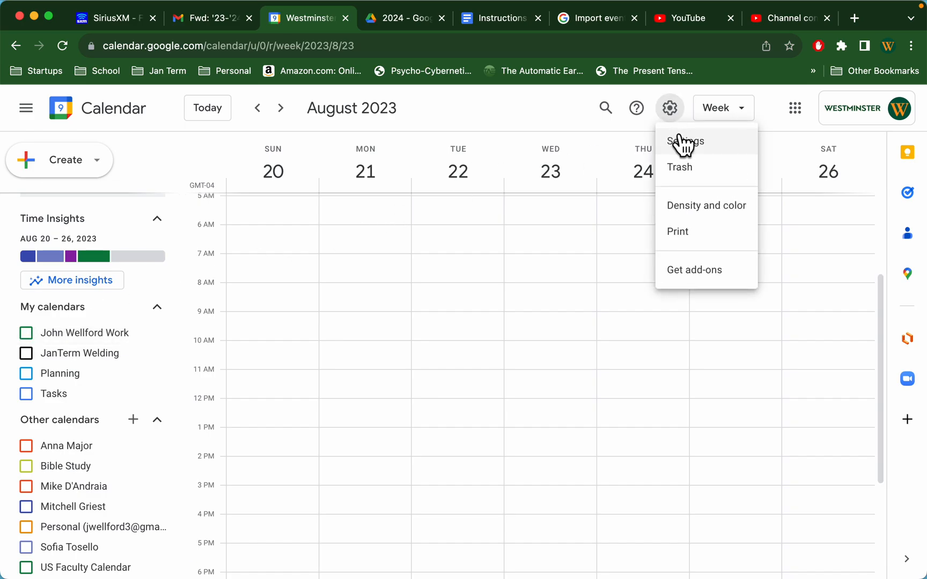
click(686, 142)
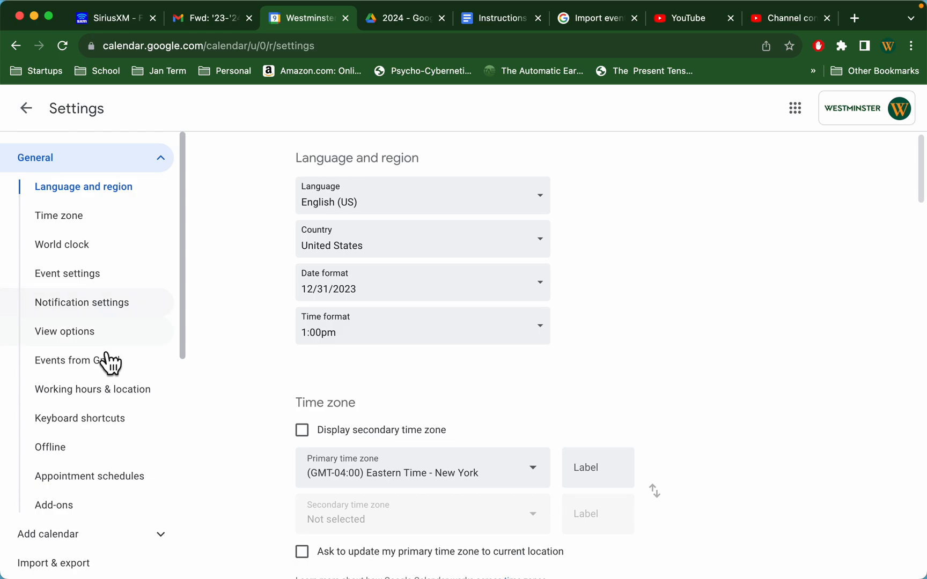
scroll(103, 373, down, 5)
click(79, 376)
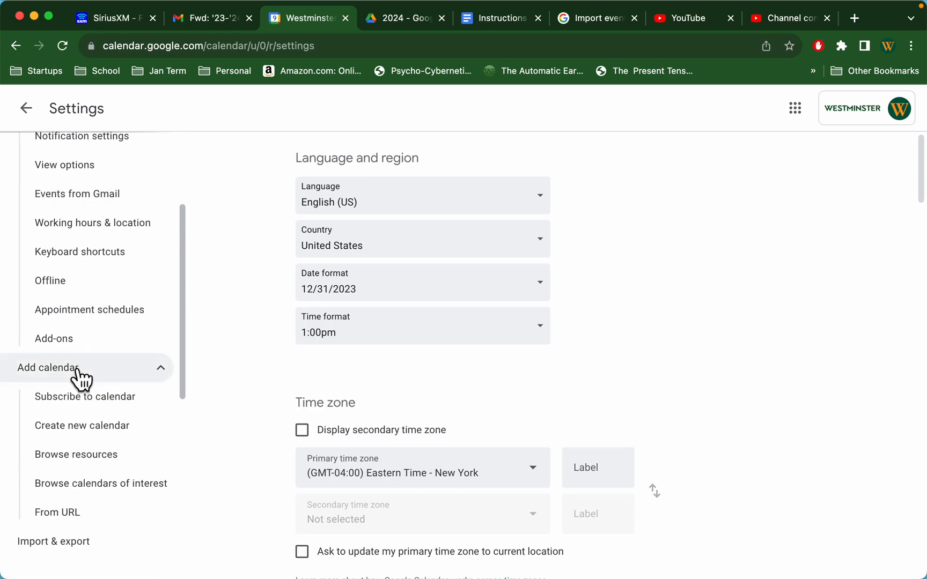
click(79, 426)
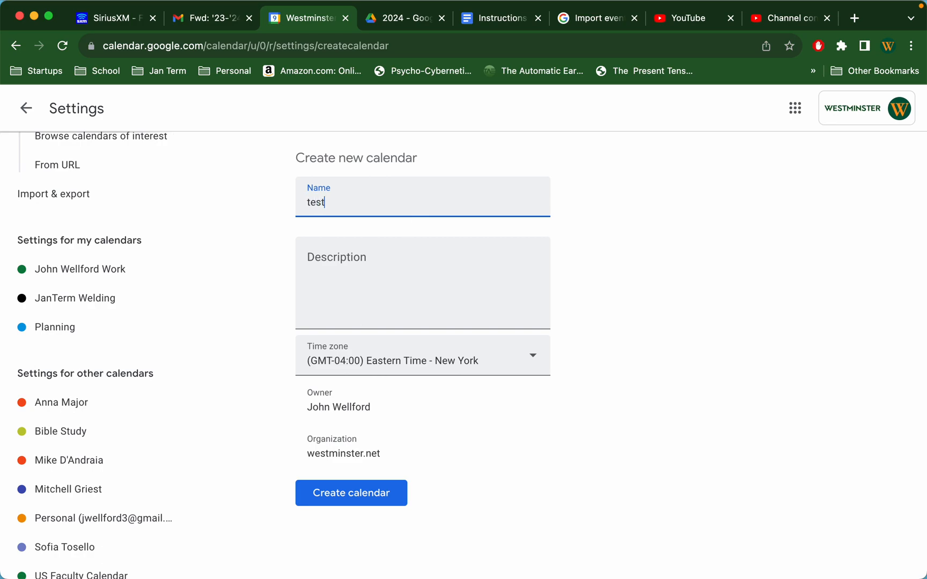
click(348, 492)
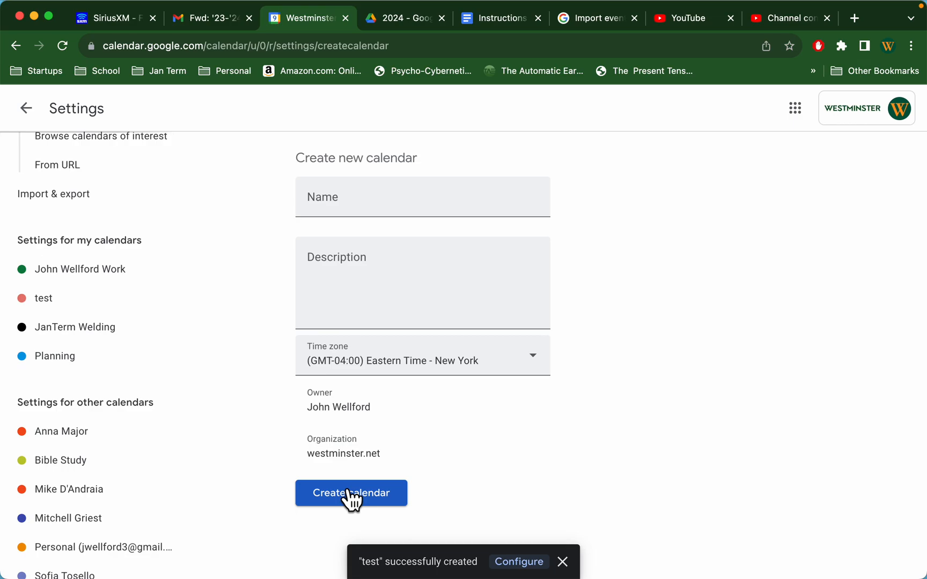
Step: Return to the week view and check the test calendar for the week of August 27, 2023
click(26, 108)
scroll(43, 438, down, 5)
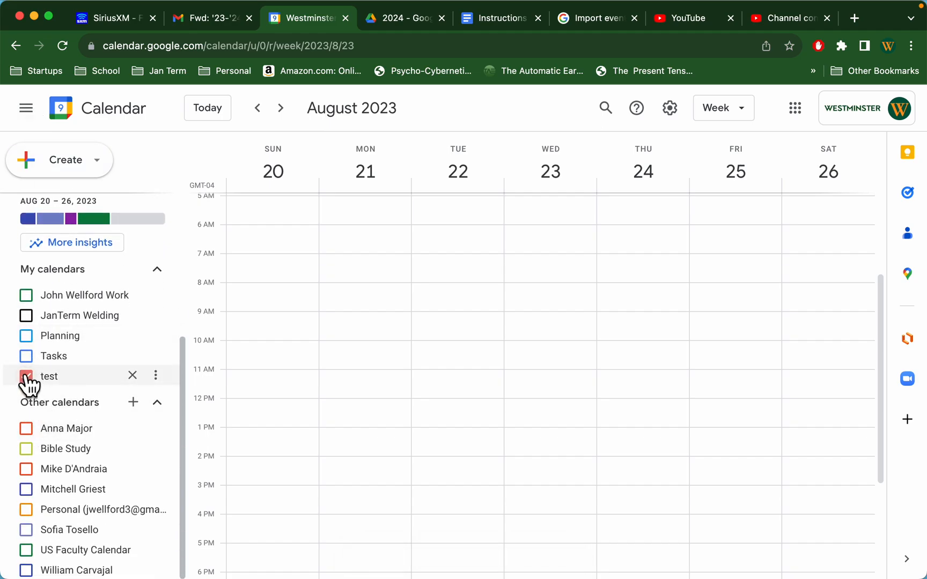
click(280, 108)
click(280, 108)
click(280, 108)
click(280, 108)
click(257, 108)
click(257, 108)
click(257, 108)
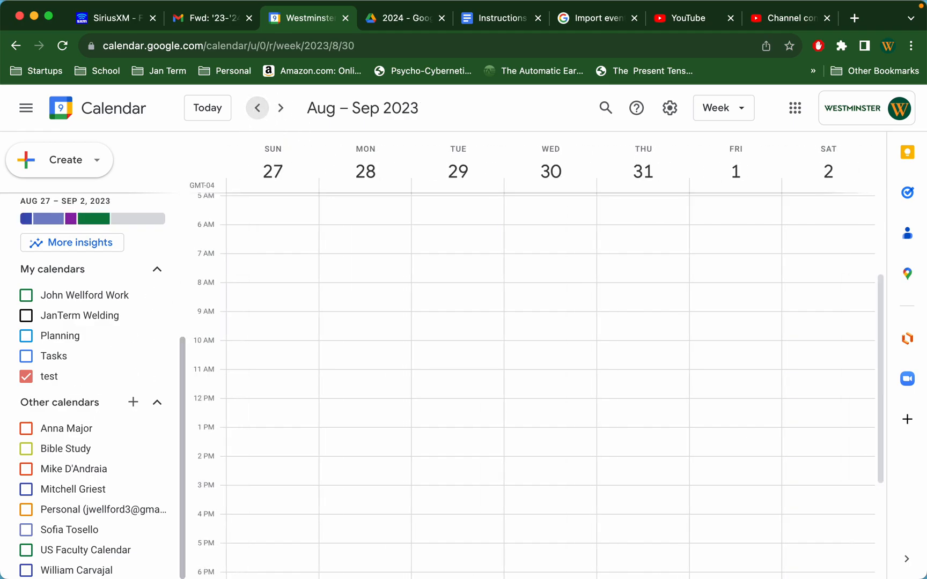
Step: Choose elizabeth_sched.csv from the Desktop as the file to import in the Import & export settings
click(670, 109)
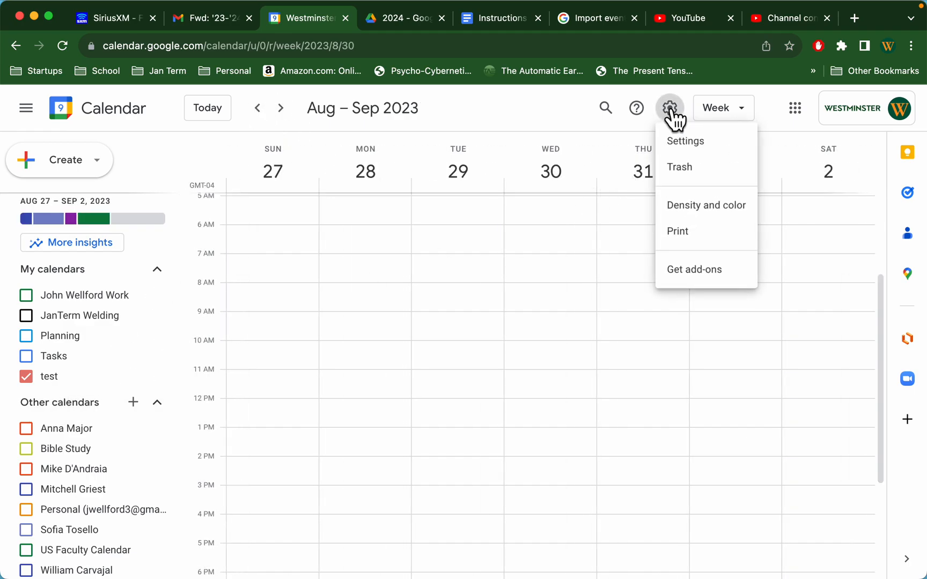
click(677, 142)
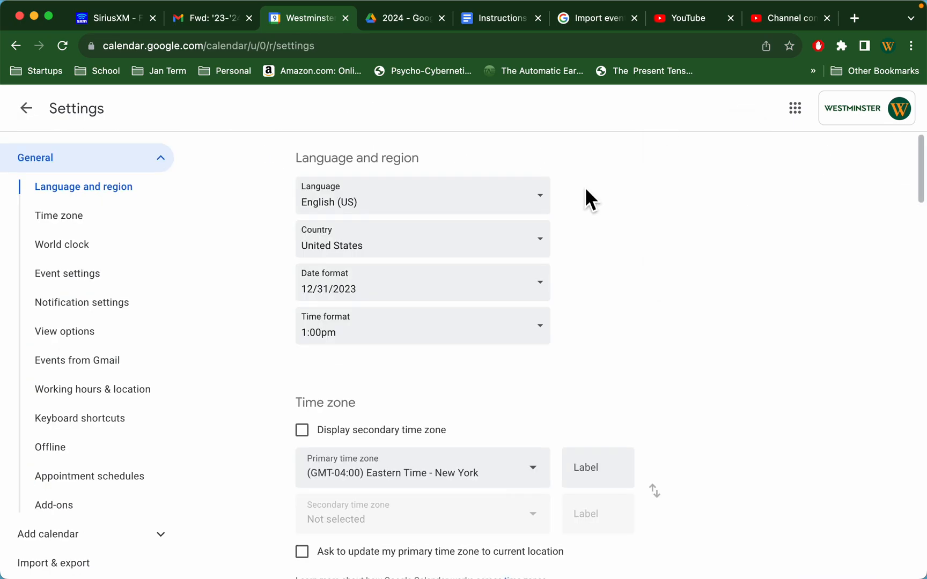
scroll(51, 480, down, 2)
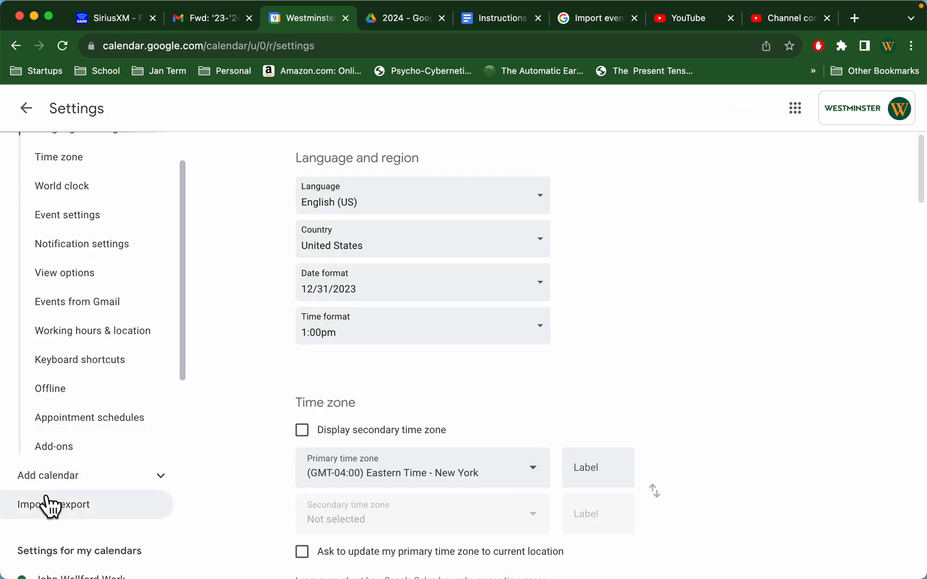
click(52, 507)
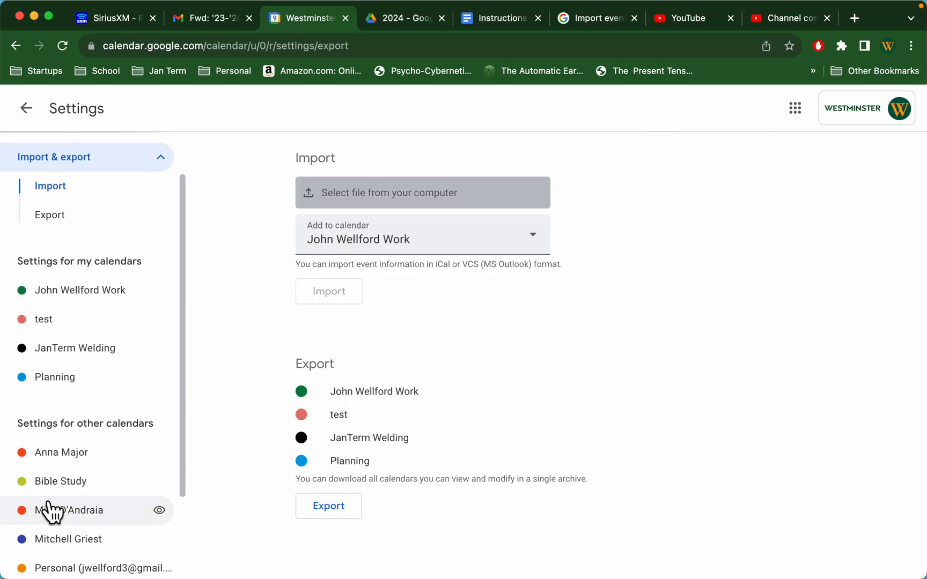
click(369, 196)
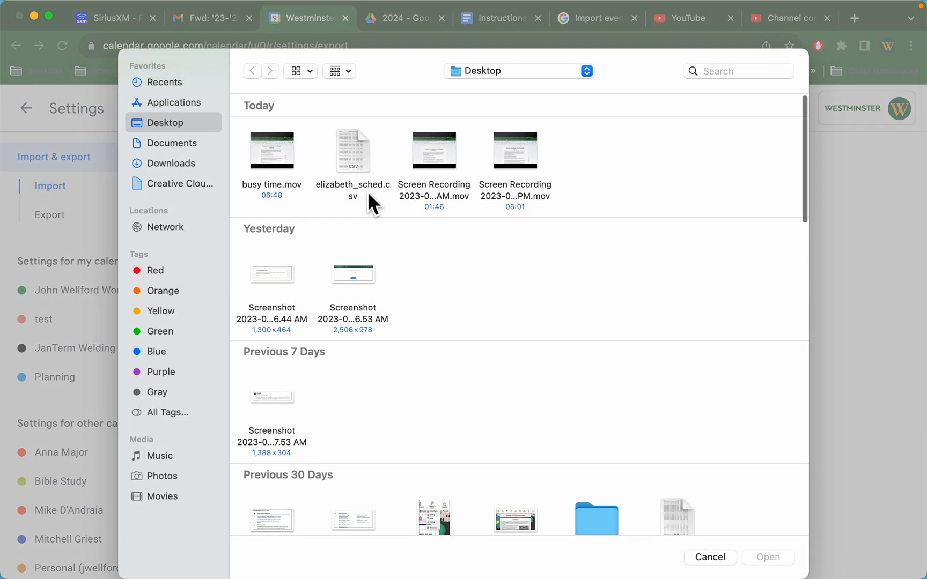
double_click(358, 151)
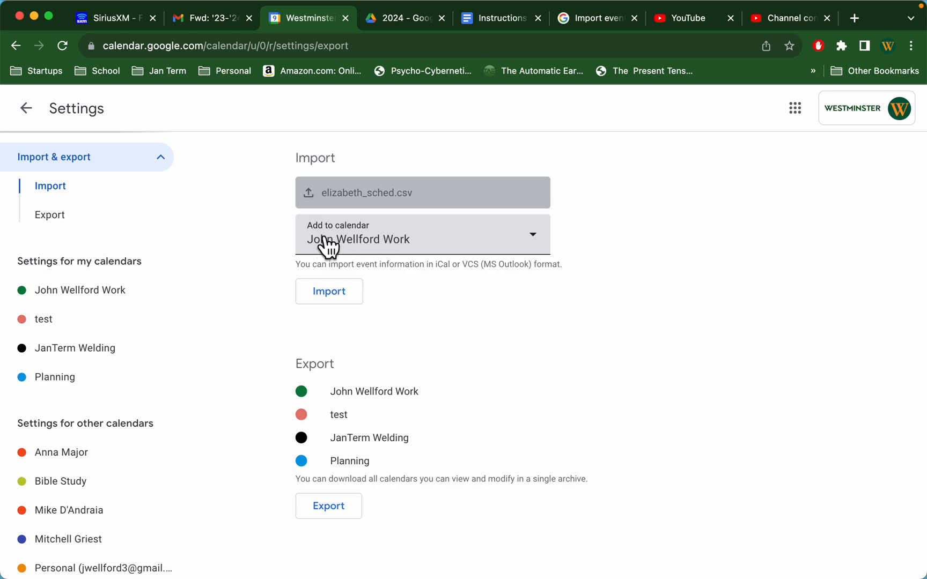
Step: Set the import destination to the test calendar and import the schedule file's events
click(537, 246)
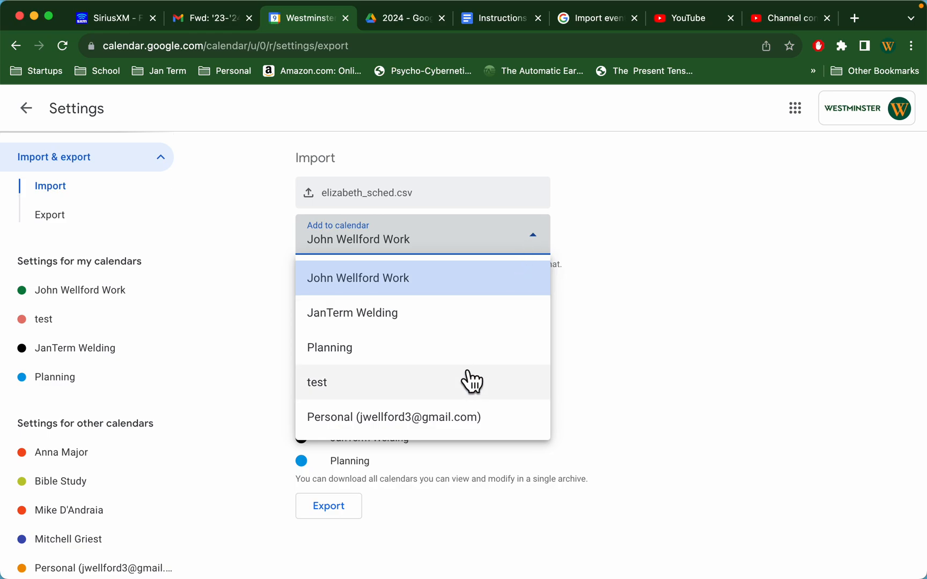
click(467, 382)
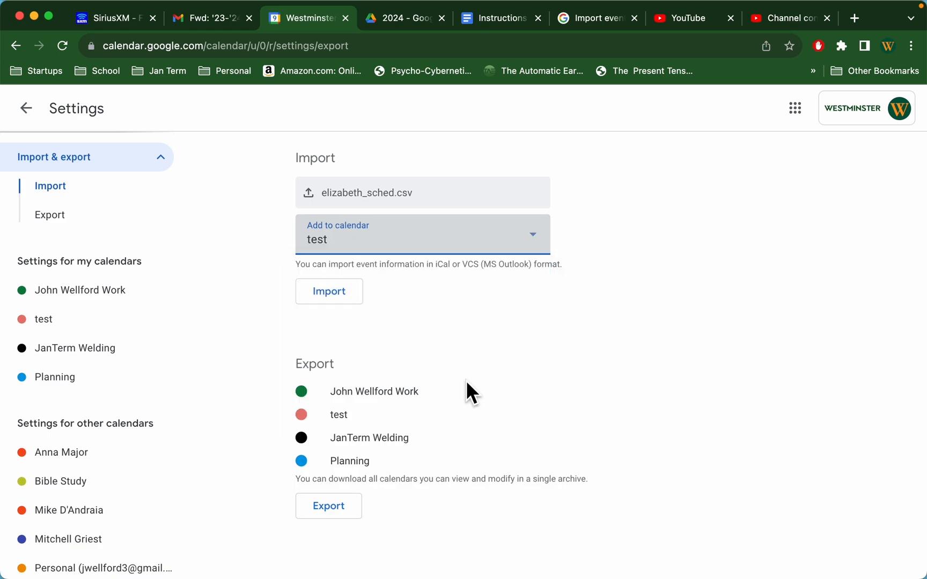
click(348, 292)
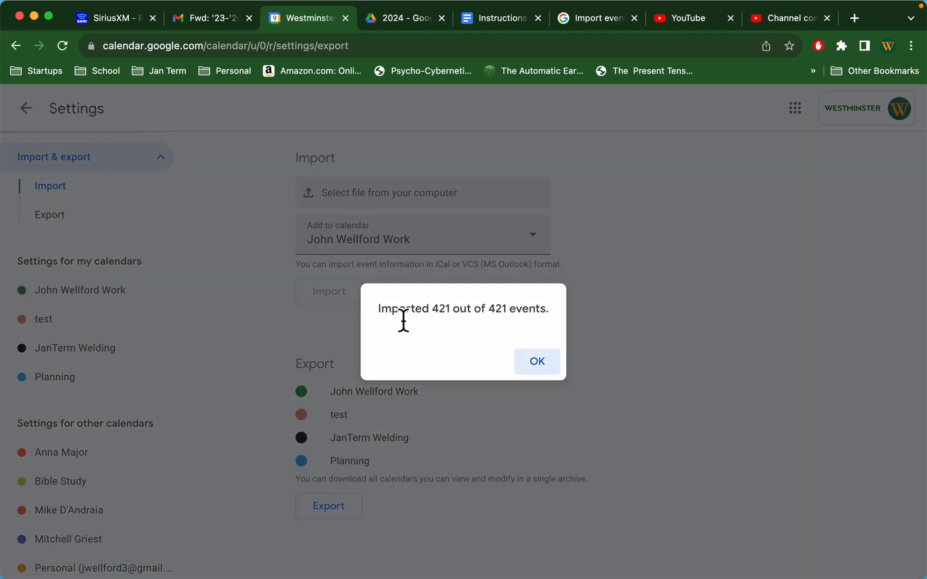
click(538, 361)
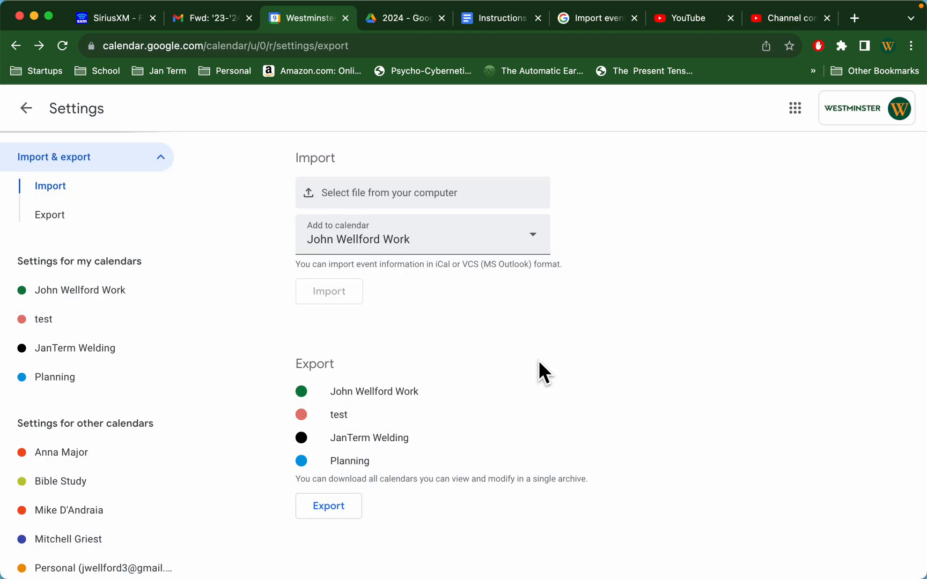
Step: Return to the week view and briefly overlay a colleague's calendar on the imported test schedule
click(26, 107)
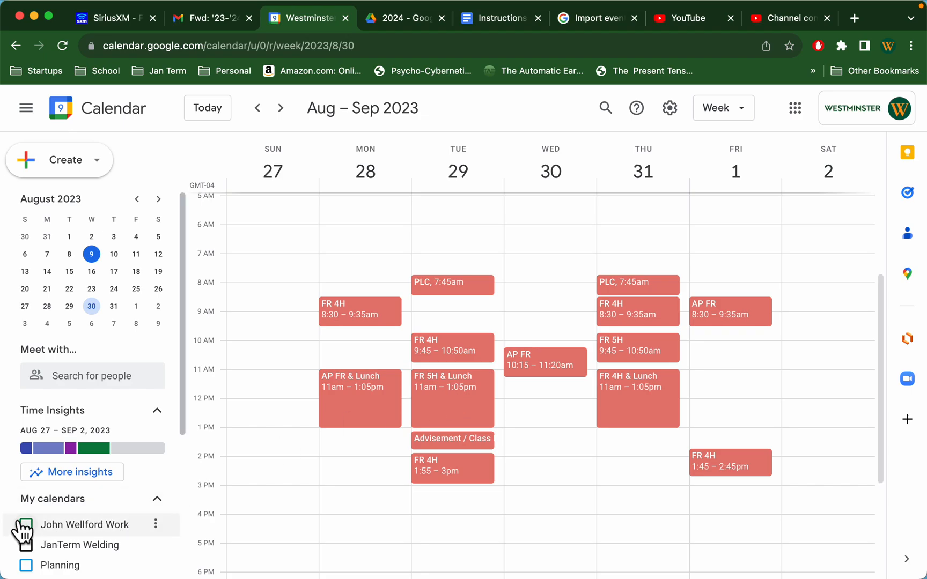
scroll(33, 515, down, 5)
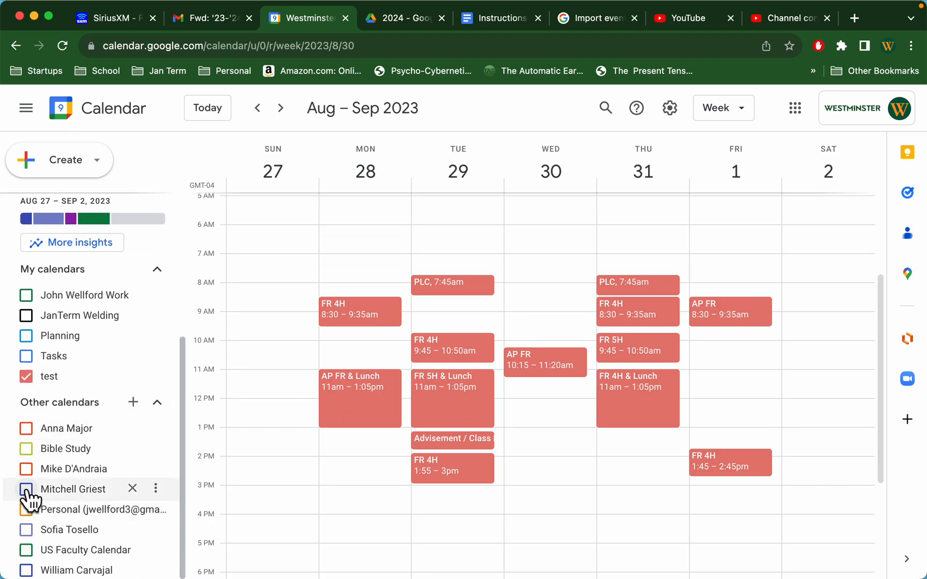
click(26, 490)
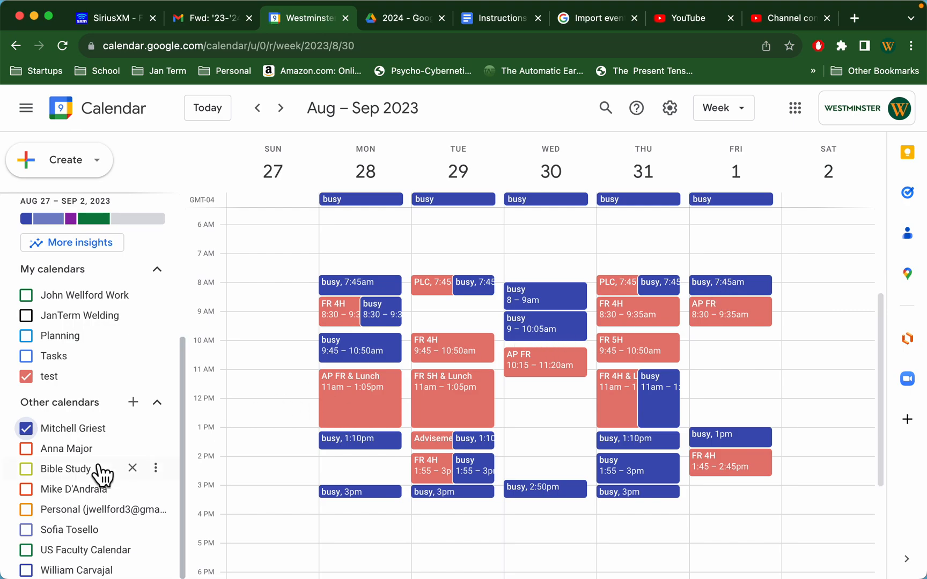
click(25, 429)
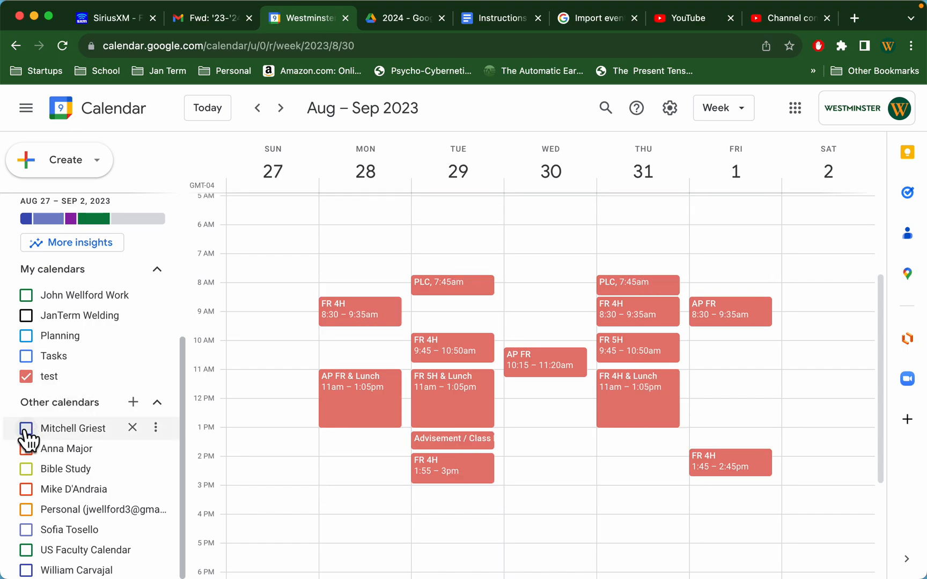
Step: Review the imported class schedule week by week through the week of February 11, 2024
click(280, 109)
click(280, 108)
click(279, 109)
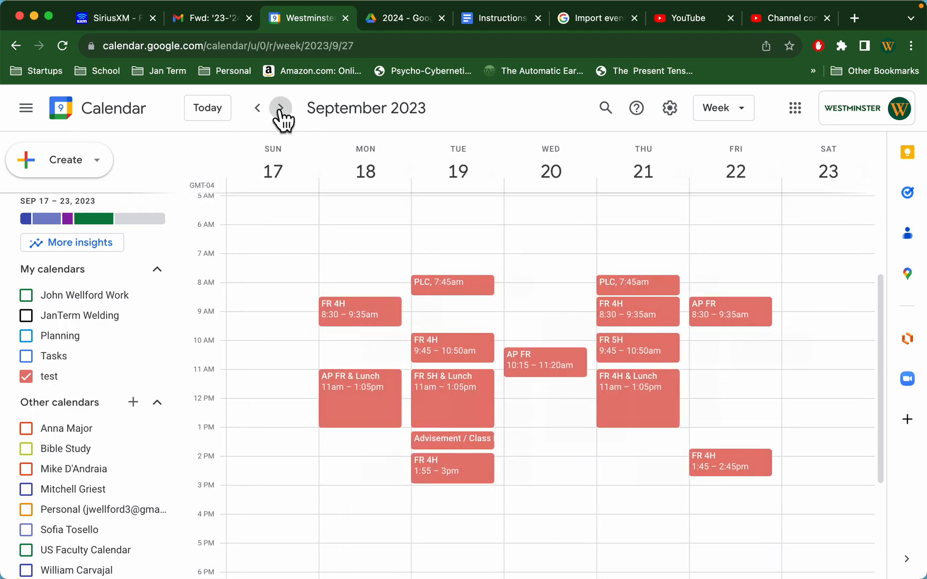
click(280, 109)
click(280, 108)
click(280, 109)
click(280, 108)
click(280, 108)
click(280, 108)
click(280, 109)
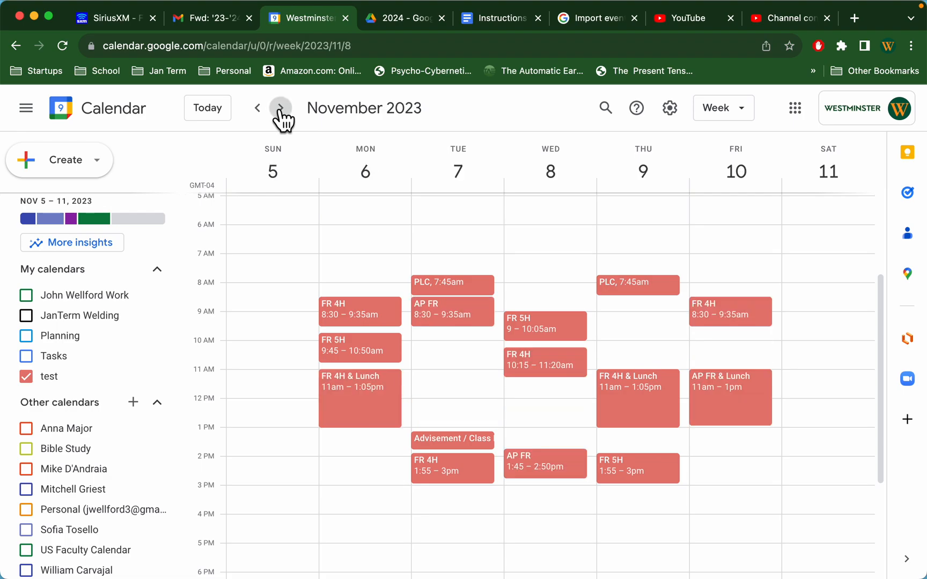
click(280, 109)
click(280, 108)
click(279, 109)
click(280, 109)
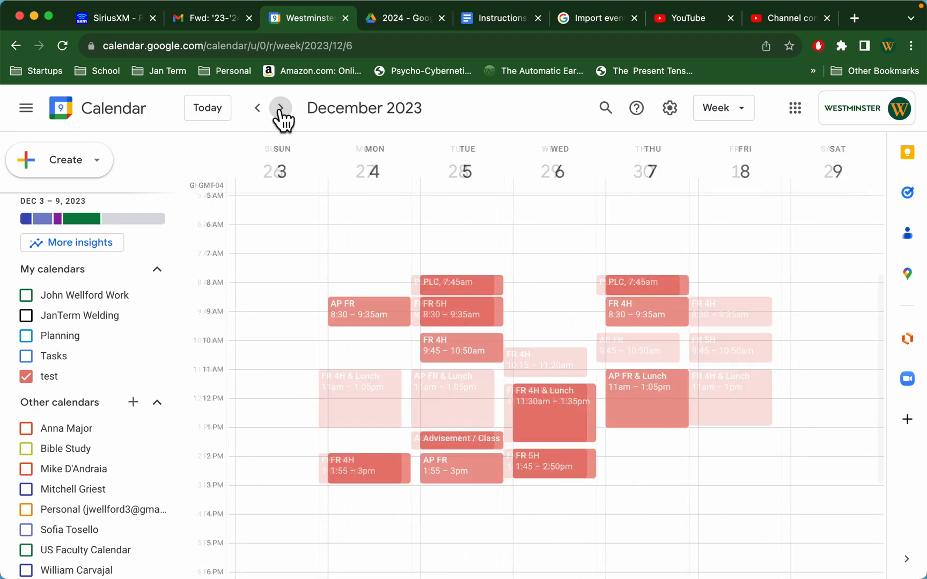
click(280, 108)
click(280, 108)
click(280, 108)
click(280, 109)
click(280, 108)
click(280, 108)
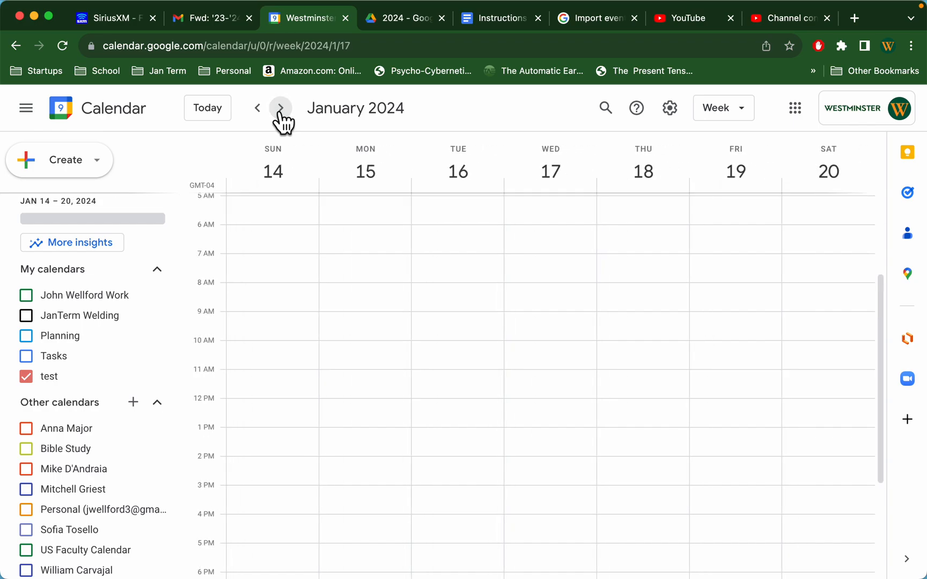
click(280, 108)
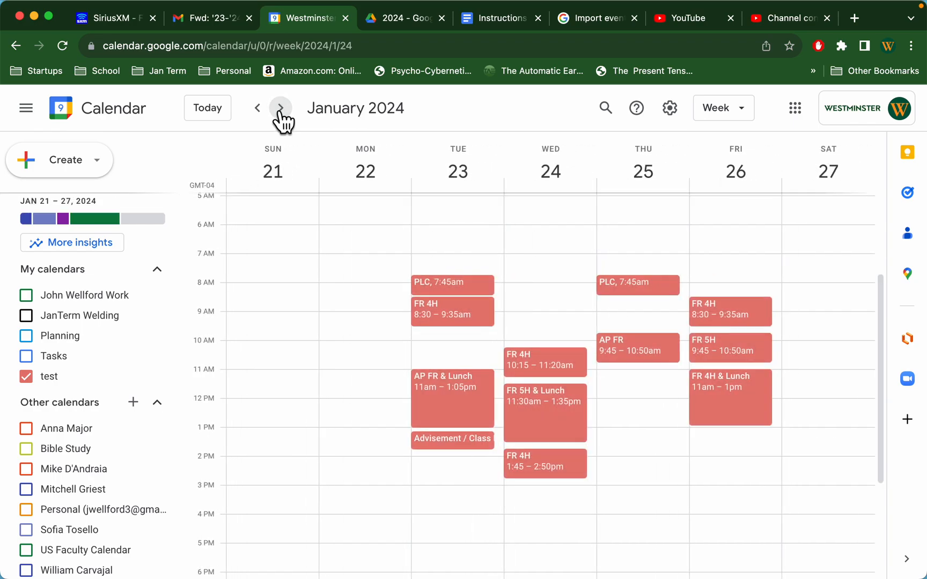
click(280, 108)
click(280, 108)
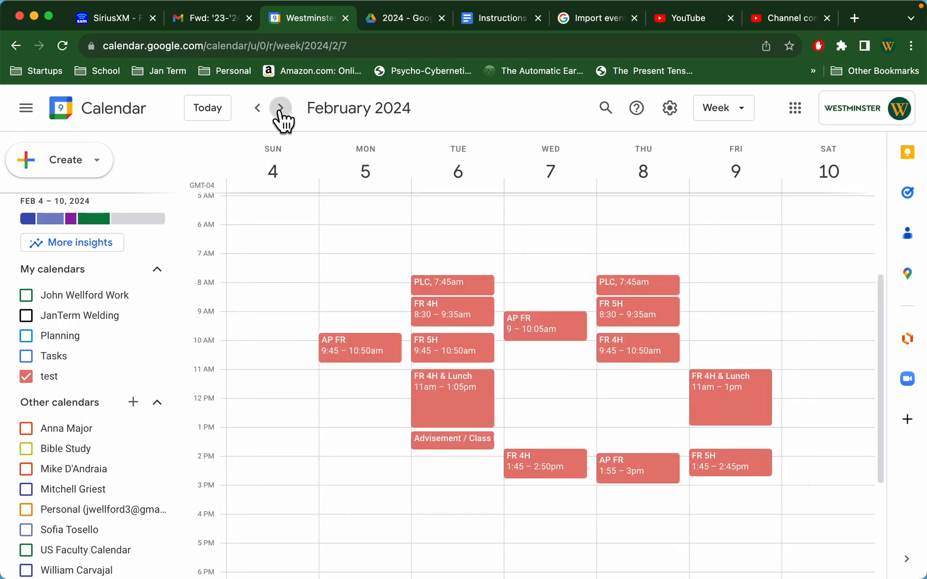
click(280, 109)
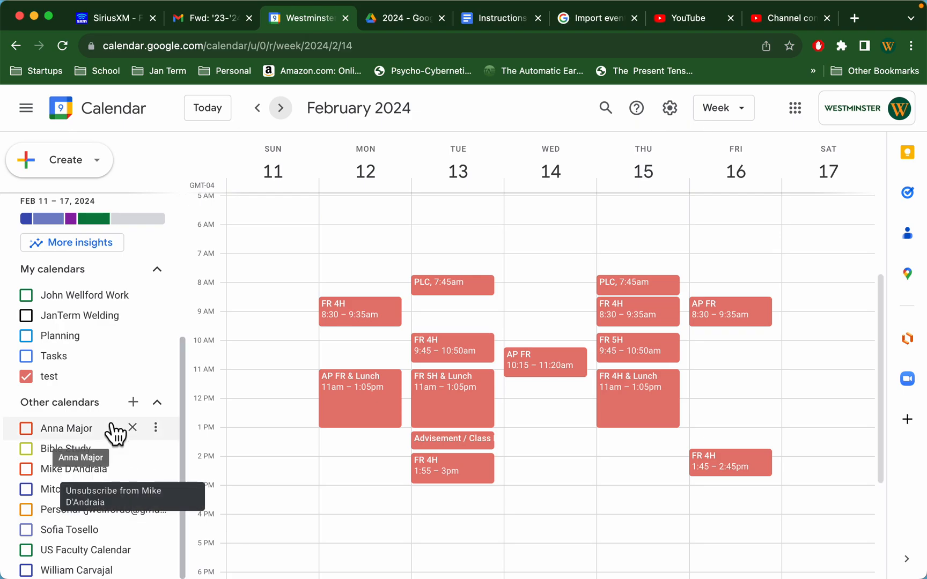
Step: Permanently delete the test calendar through its settings and return to the week view
click(156, 376)
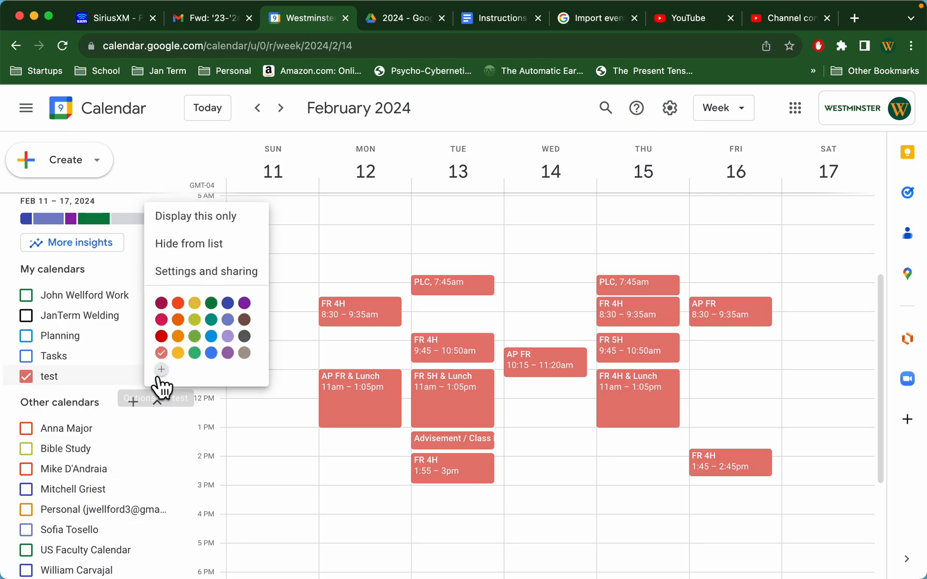
click(221, 271)
scroll(91, 397, down, 5)
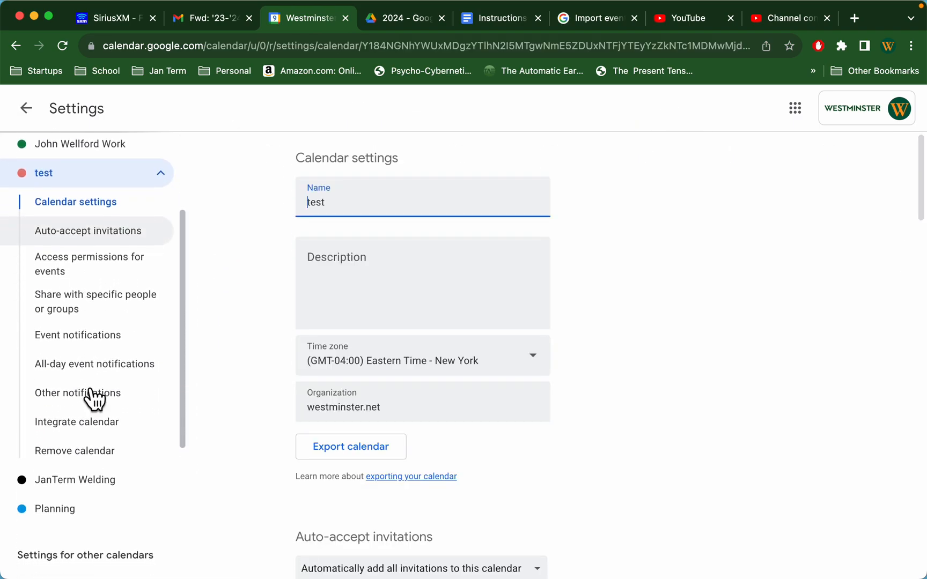
click(97, 372)
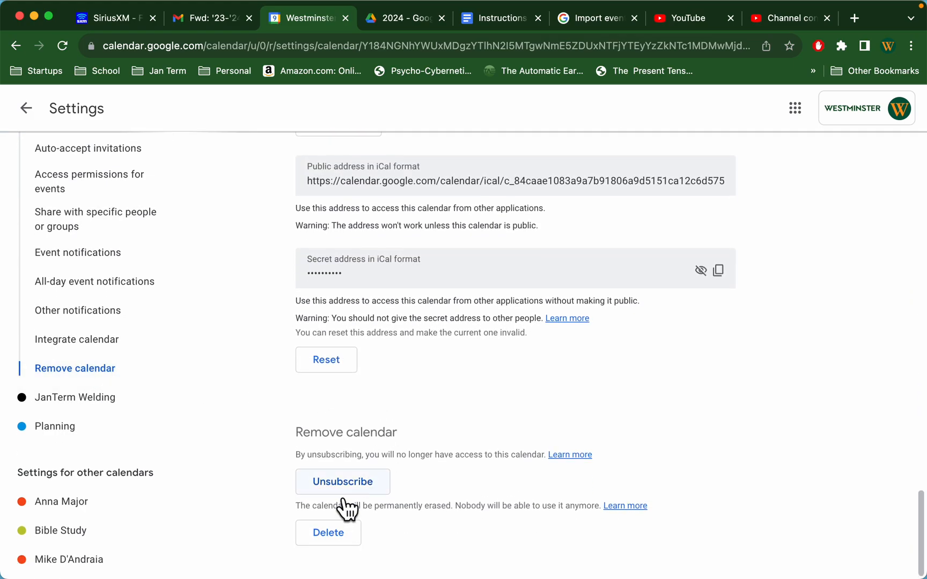
click(330, 532)
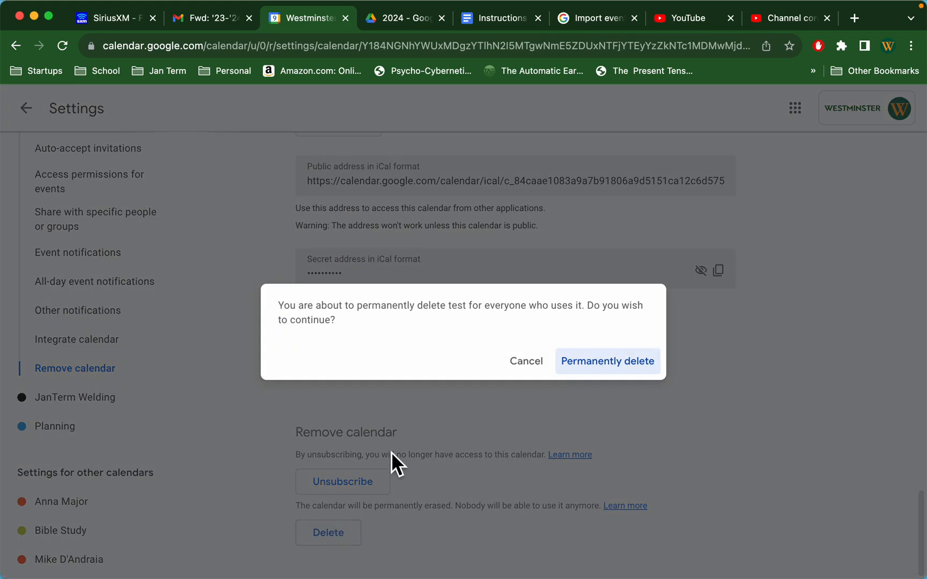
click(586, 363)
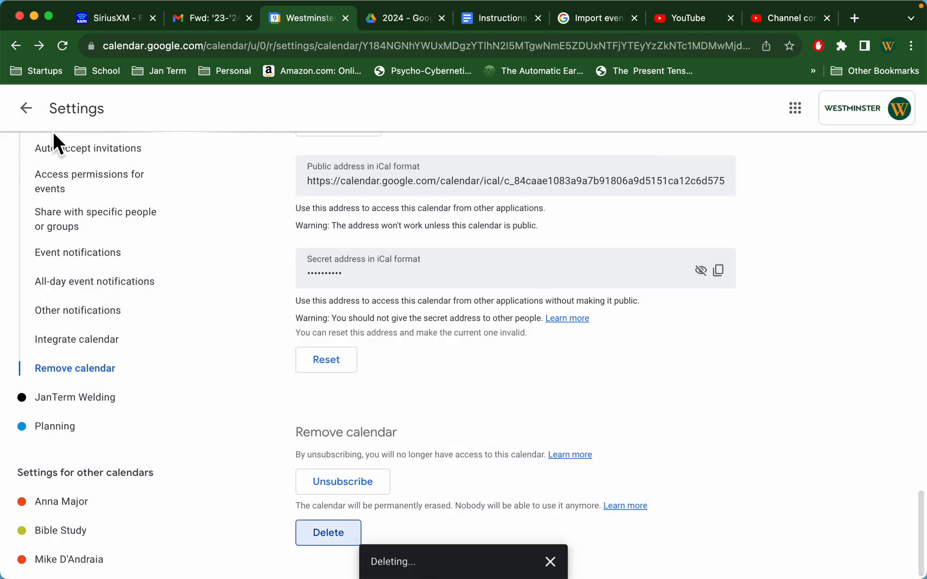
click(25, 108)
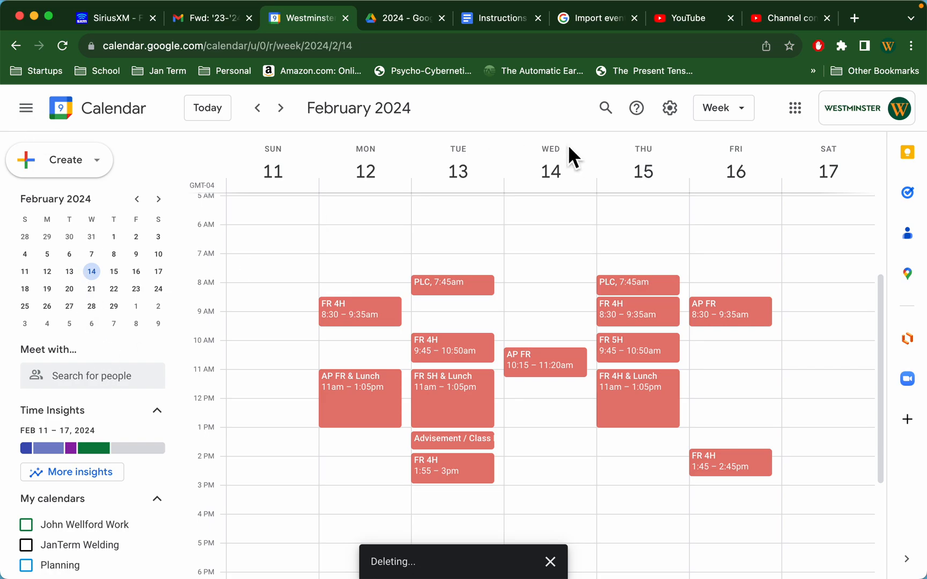
Step: Choose elizabeth_sched.csv as the file to import again in the Import & export settings
click(670, 108)
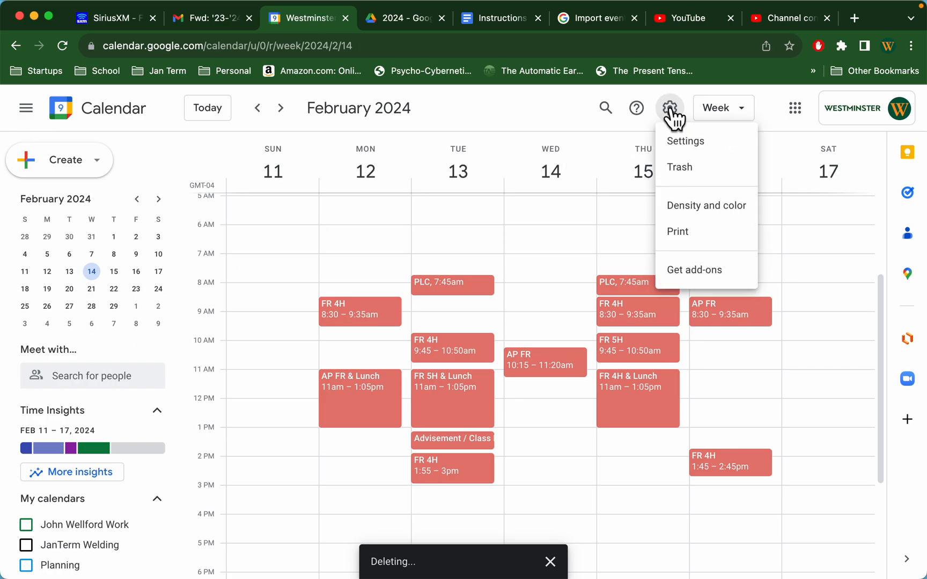
click(679, 141)
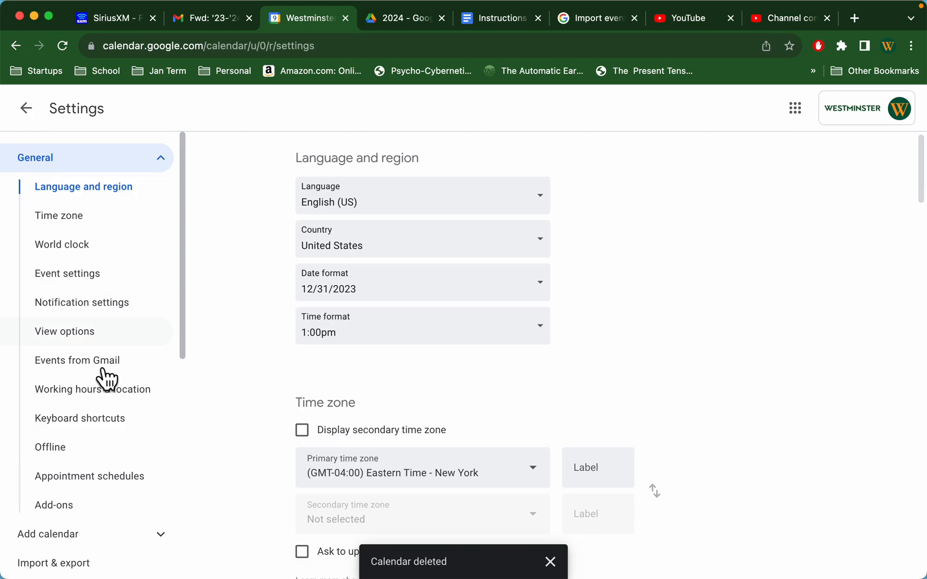
scroll(120, 352, down, 5)
click(49, 422)
scroll(49, 422, down, 5)
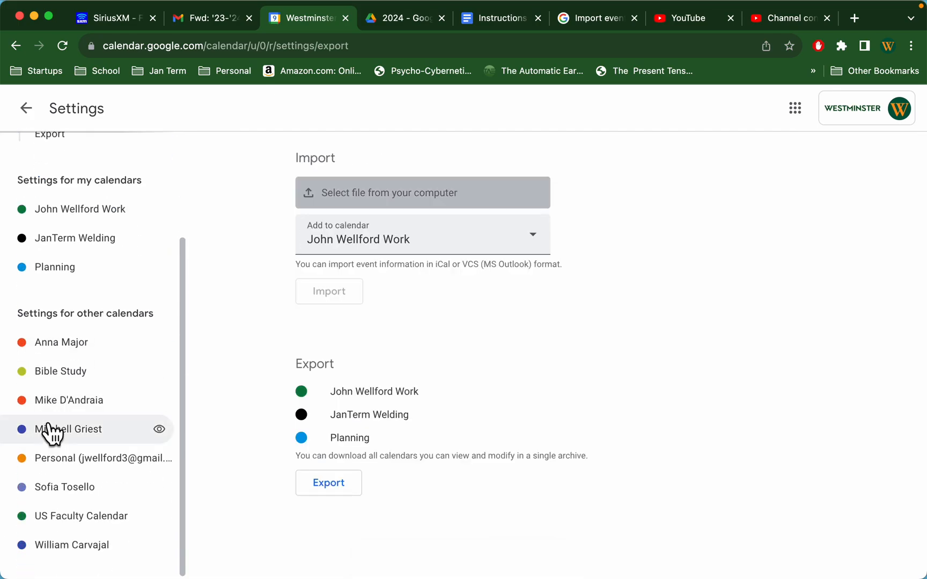
click(422, 199)
double_click(370, 161)
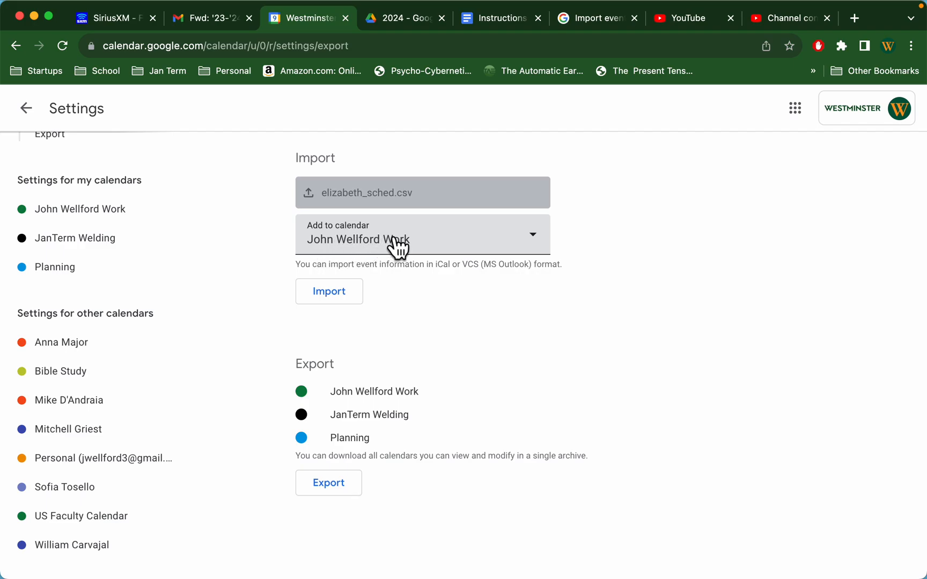
Step: Check which calendars are available as the import destination, and return to the week view without importing
click(533, 244)
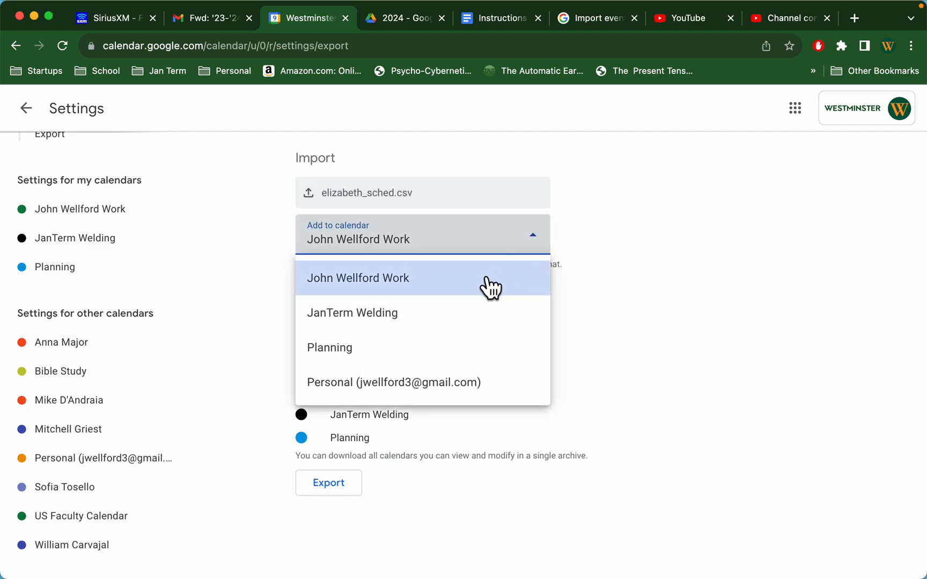
click(535, 248)
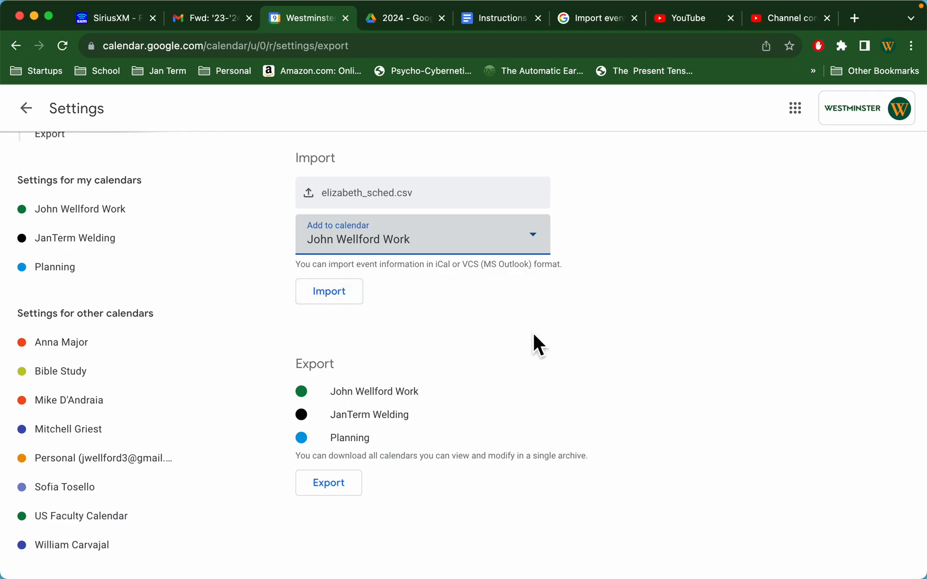
click(25, 109)
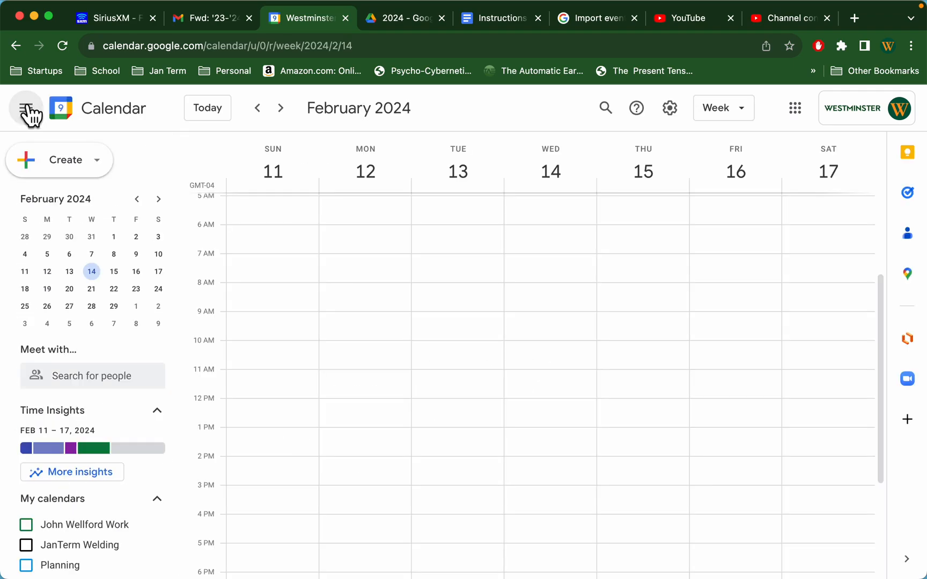
Step: Display the main work calendar and check the color options of Thursday's Wellness & Leadership event
click(26, 525)
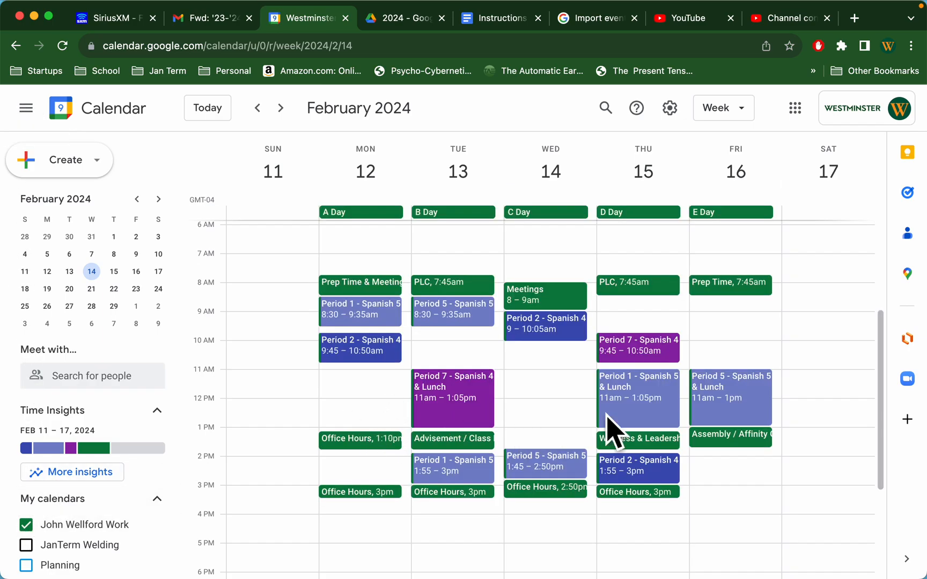
right_click(655, 448)
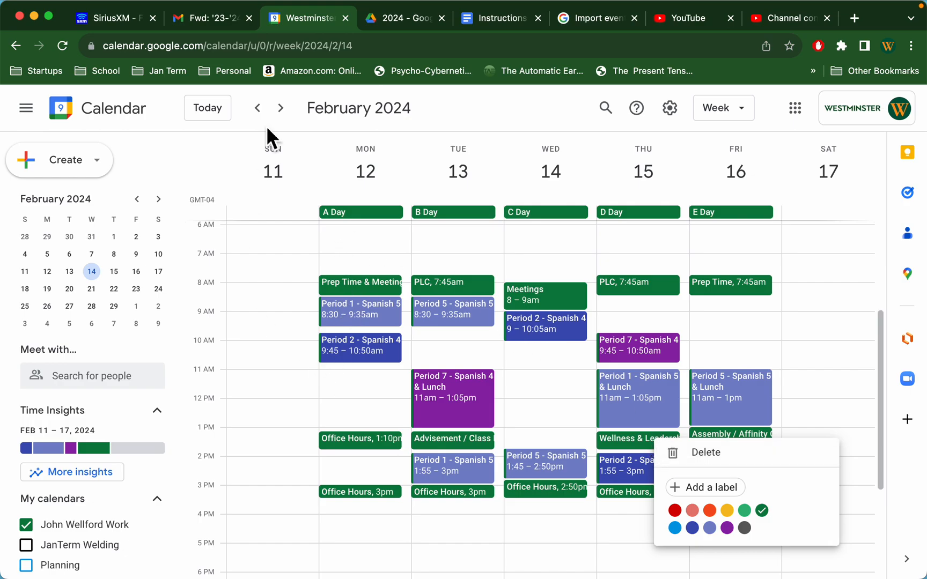
click(290, 111)
Step: Browse the work calendar's class schedule in the weeks ahead and return to the week of February 11, 2024
click(289, 115)
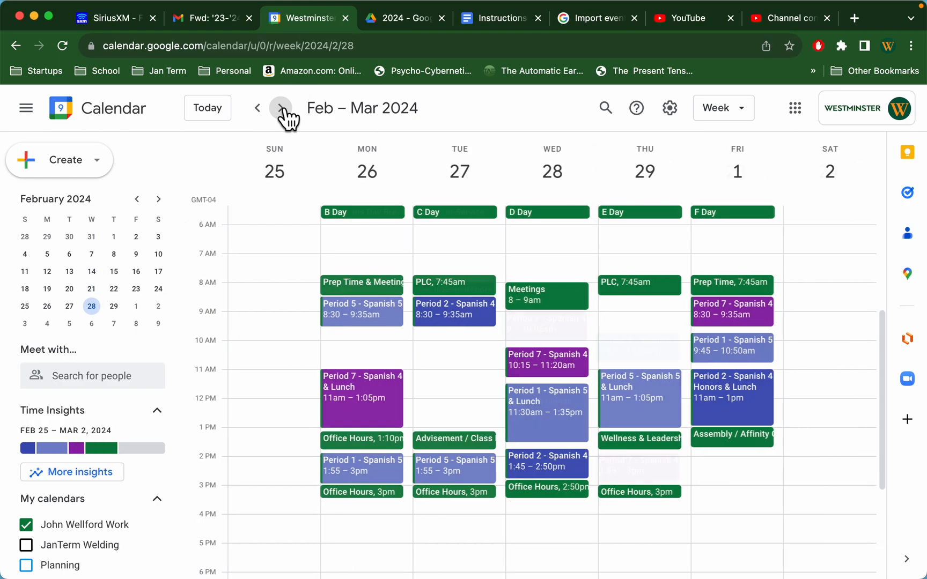
click(281, 110)
click(258, 115)
click(258, 115)
click(259, 115)
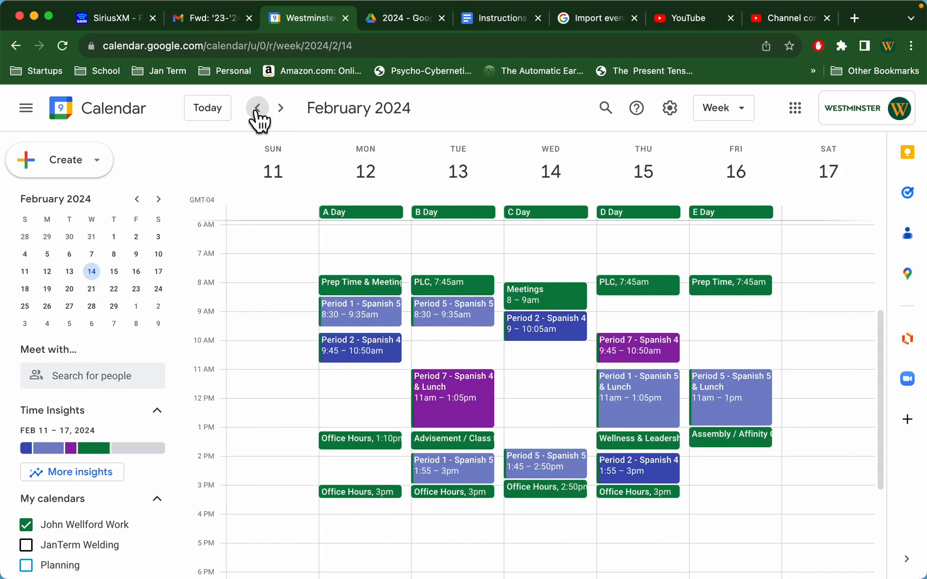